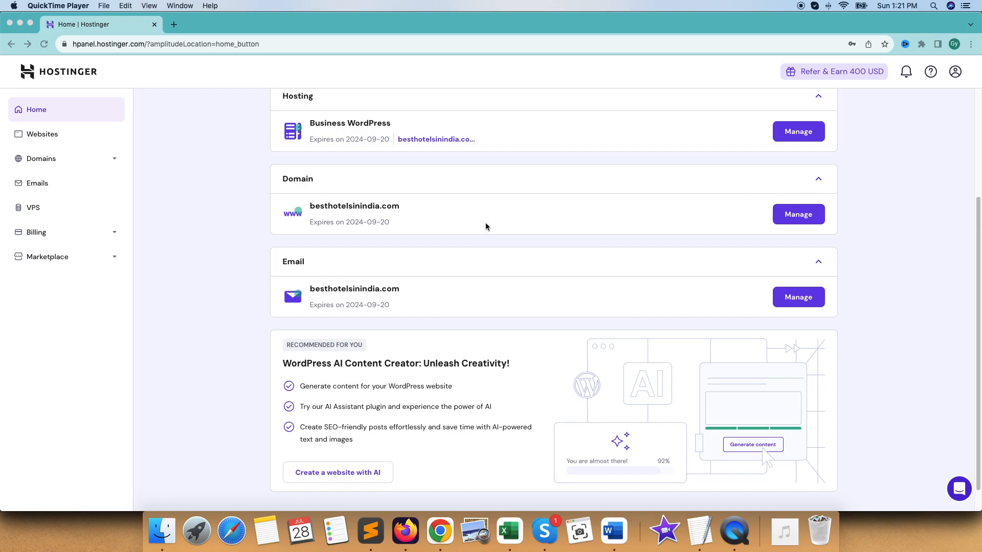
# Step: Open the Subdomains settings for the besthotelsinindia.com website from its Business WordPress hosting plan
pyautogui.scroll(2, 328, 161)
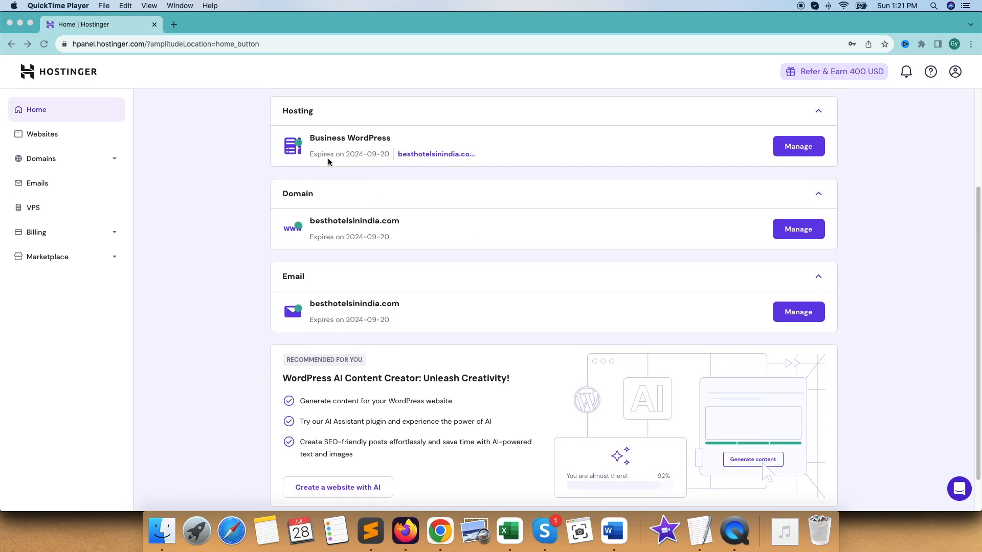
pyautogui.click(880, 154)
pyautogui.click(794, 149)
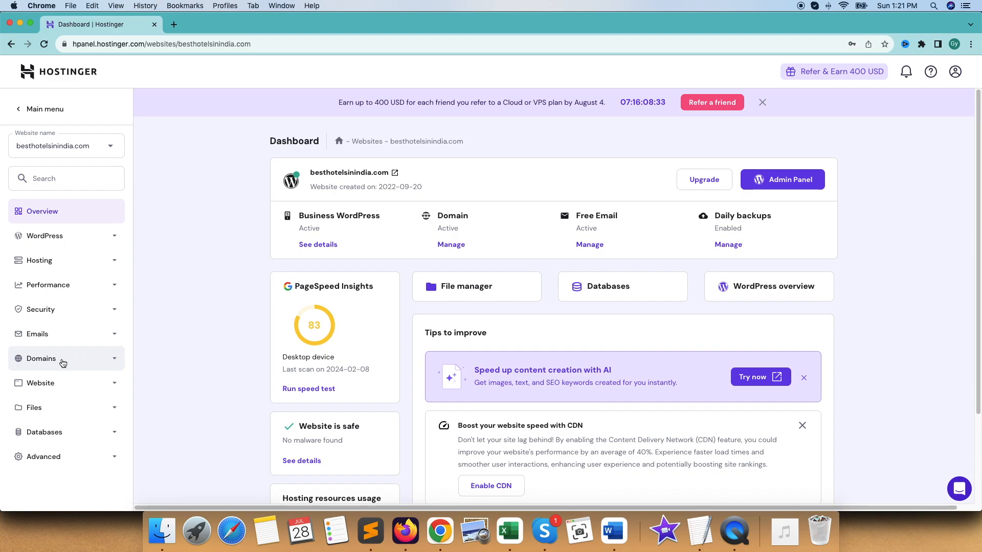
pyautogui.click(111, 362)
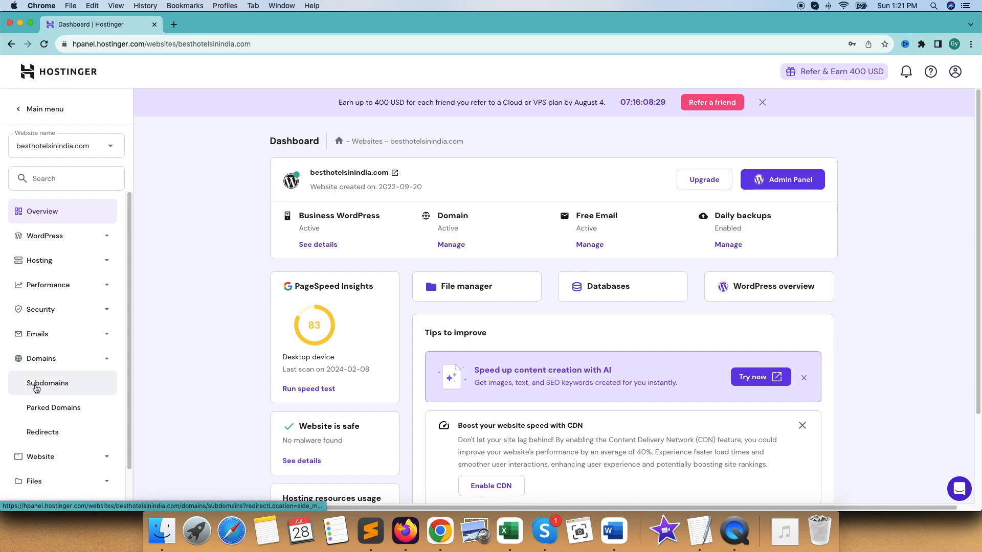
pyautogui.click(47, 385)
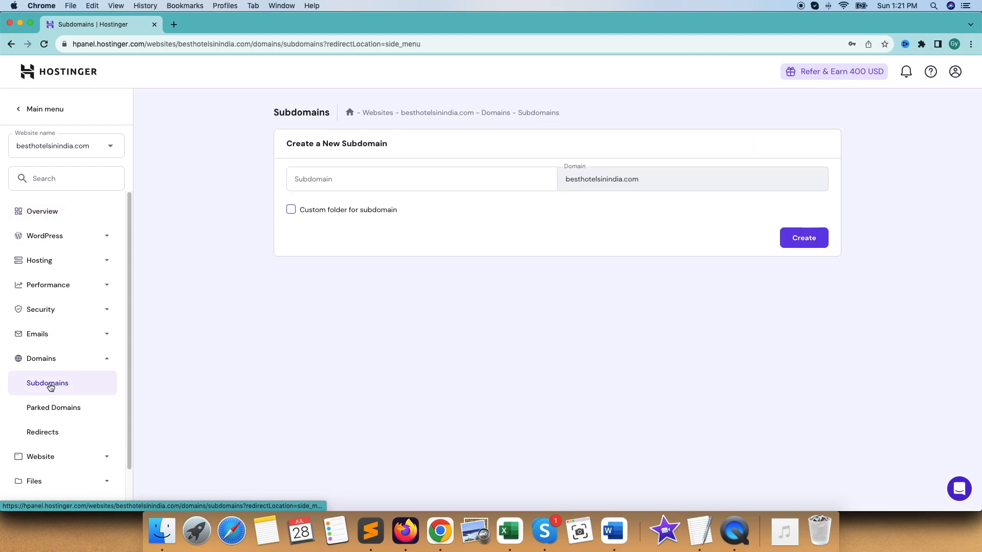
# Step: Create a new subdomain named blog under besthotelsinindia.com, using the default folder
pyautogui.click(349, 184)
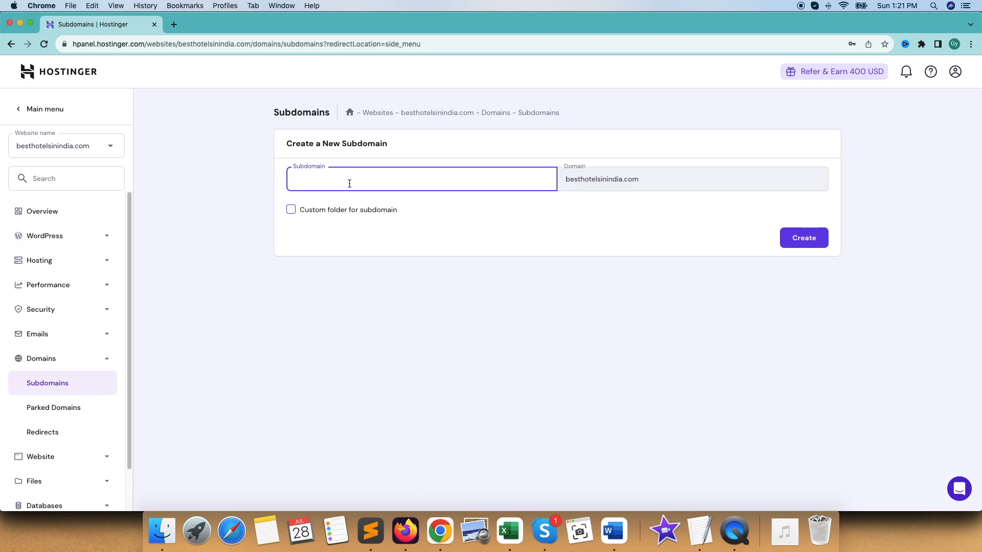
pyautogui.write('blog')
pyautogui.click(802, 240)
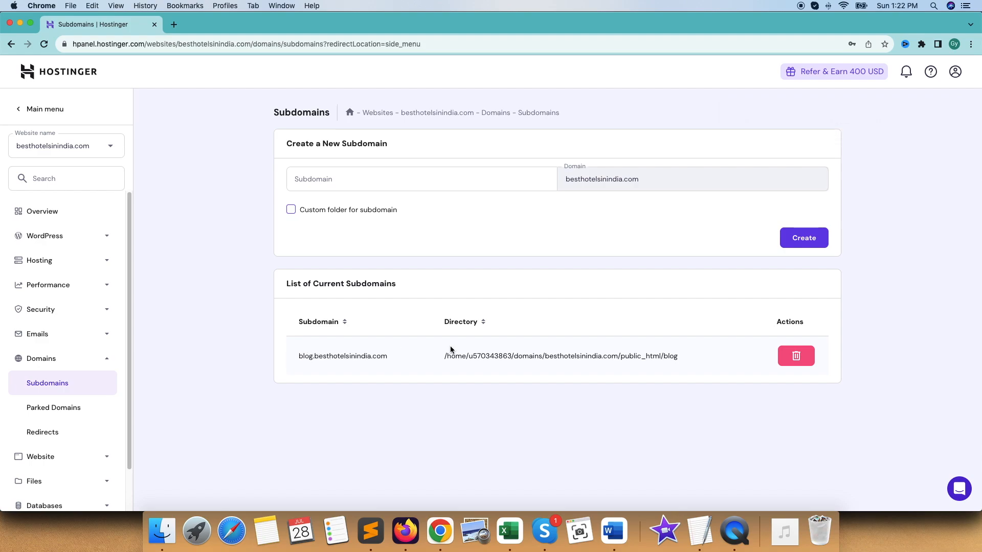
# Step: Open blog.besthotelsinindia.com in a new tab to check its page, and return to the subdomain list
pyautogui.moveTo(300, 357); pyautogui.dragTo(385, 357)
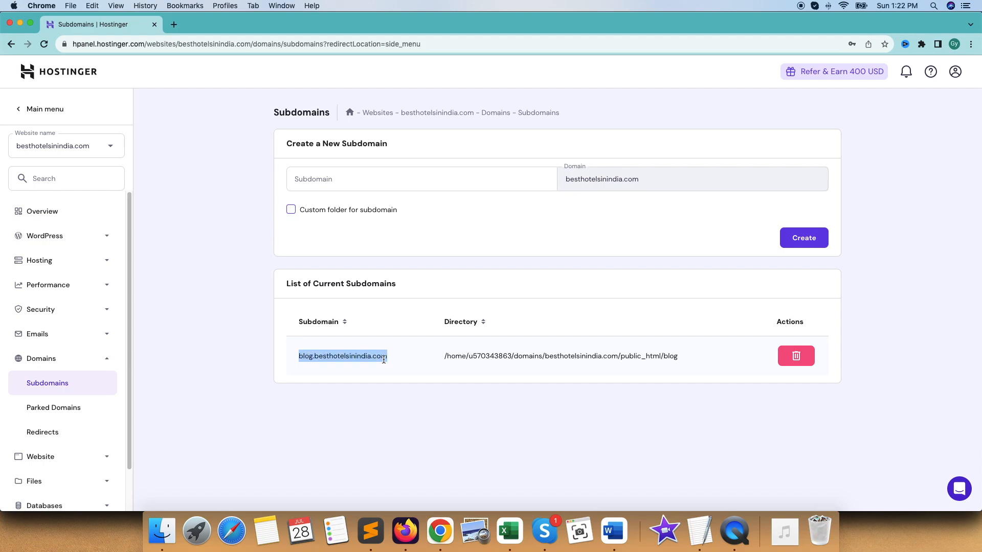
pyautogui.rightClick(353, 356)
pyautogui.click(396, 397)
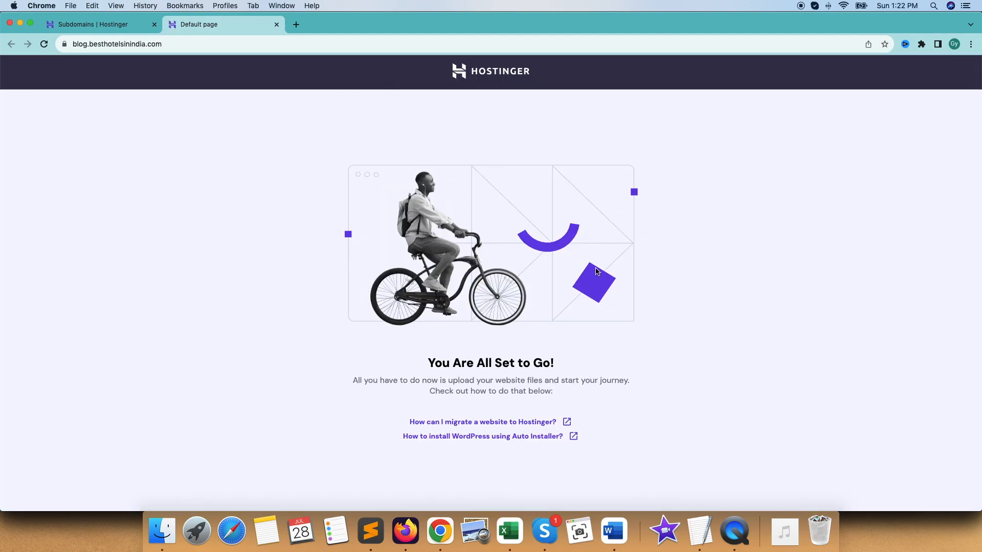
pyautogui.click(95, 24)
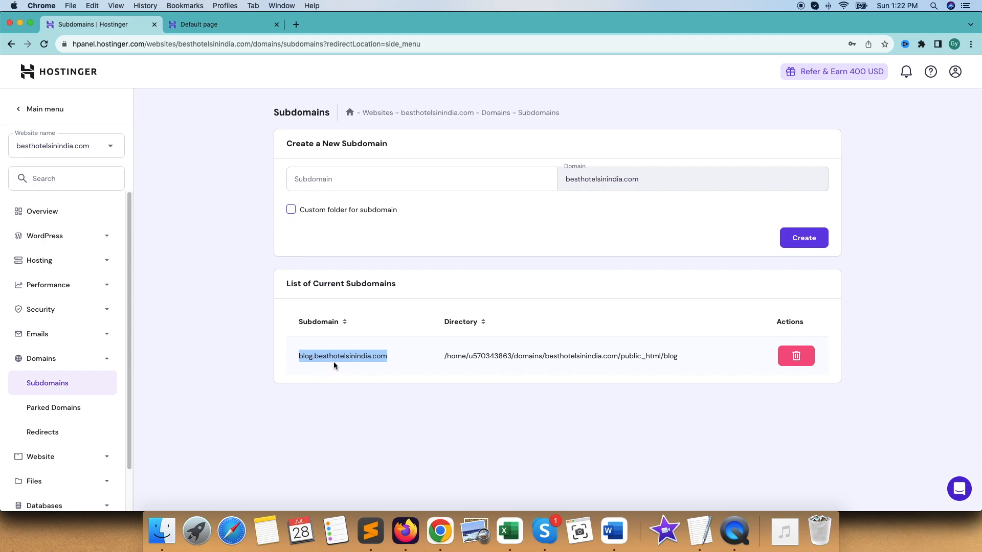
pyautogui.click(220, 25)
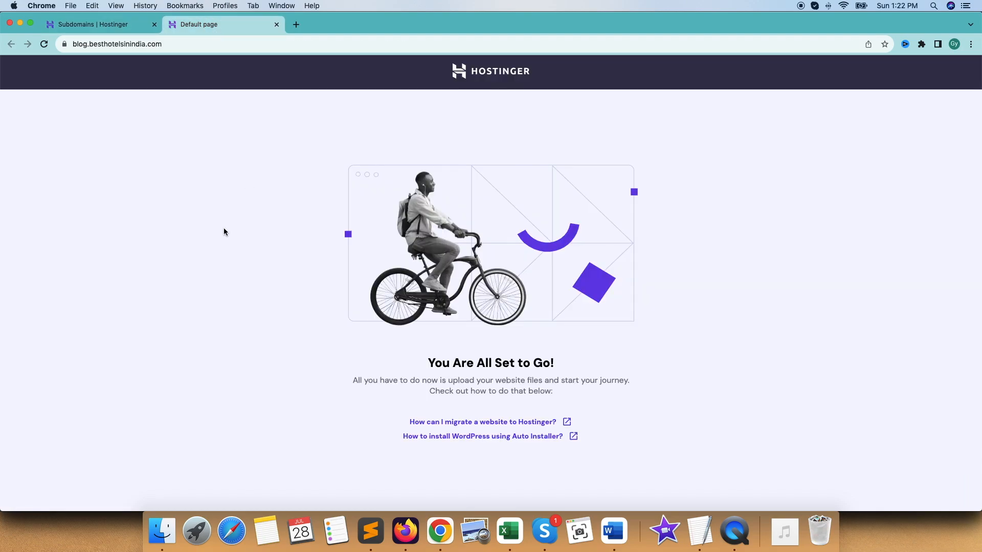
pyautogui.click(95, 24)
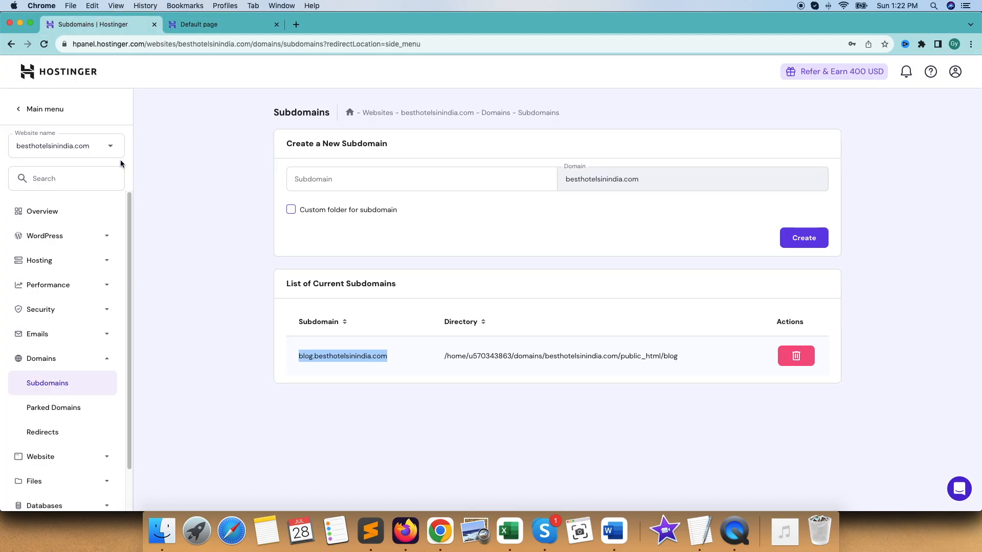
# Step: Start a WordPress installation from the website's Auto Installer and expand its advanced options
pyautogui.scroll(-2, 75, 425)
pyautogui.click(80, 414)
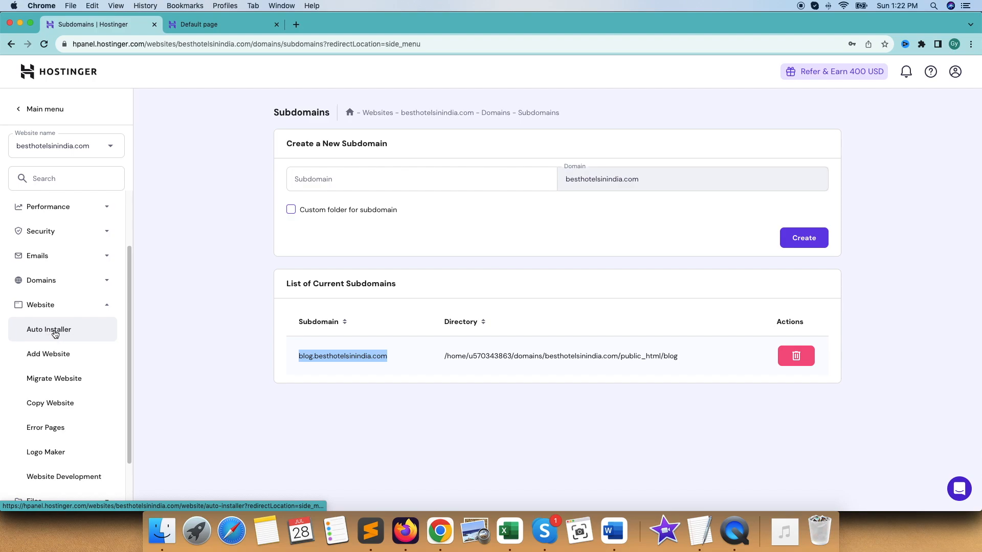
pyautogui.click(51, 330)
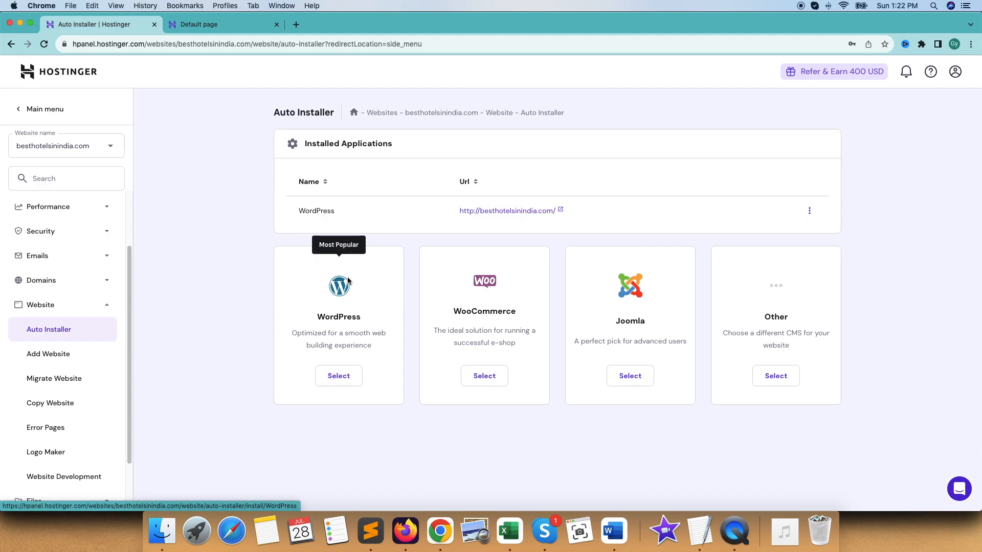
pyautogui.click(340, 377)
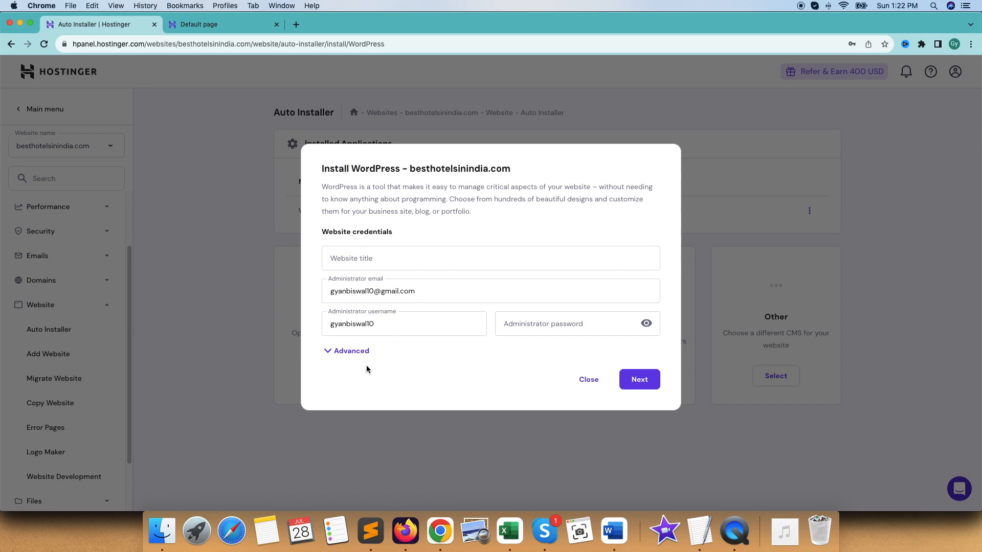
pyautogui.click(344, 357)
# Step: Set the website title to Blog and the administrator username to admin in the WordPress installation form
pyautogui.click(374, 208)
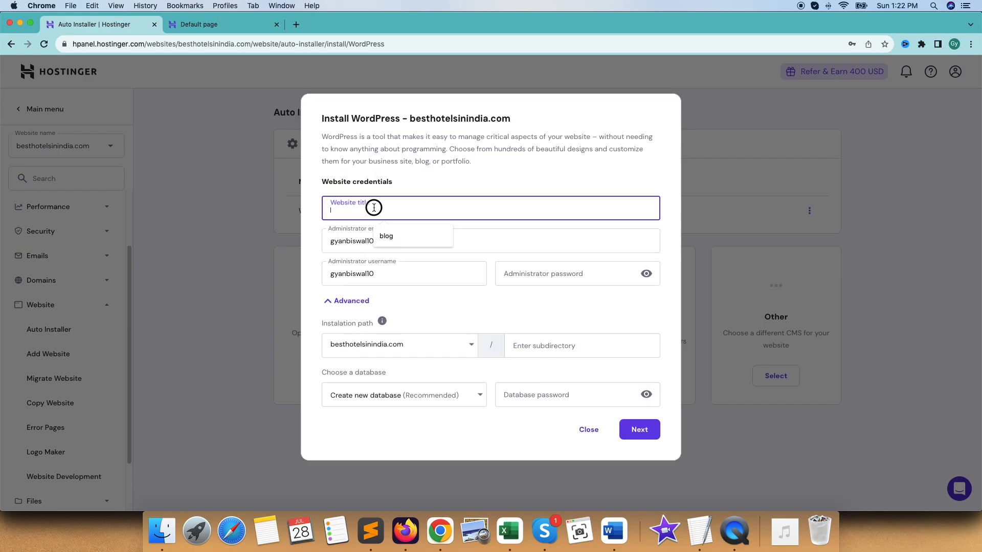
pyautogui.write('Blobg')
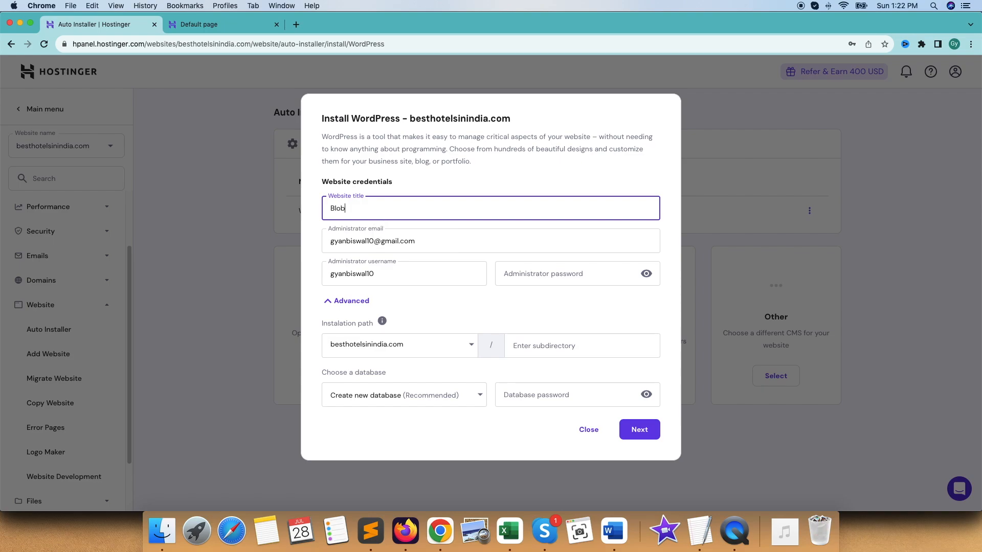
pyautogui.press('BackSpace')
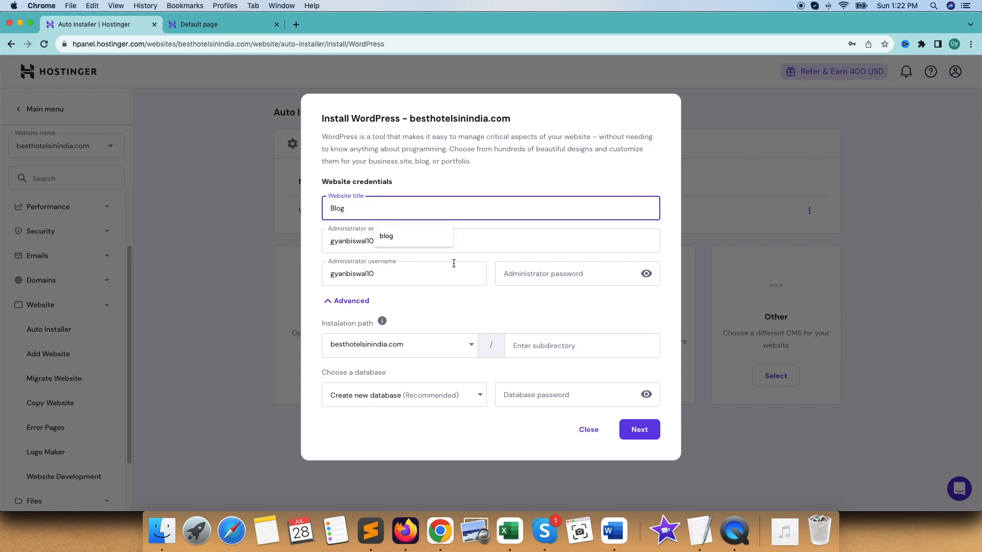
pyautogui.click(480, 225)
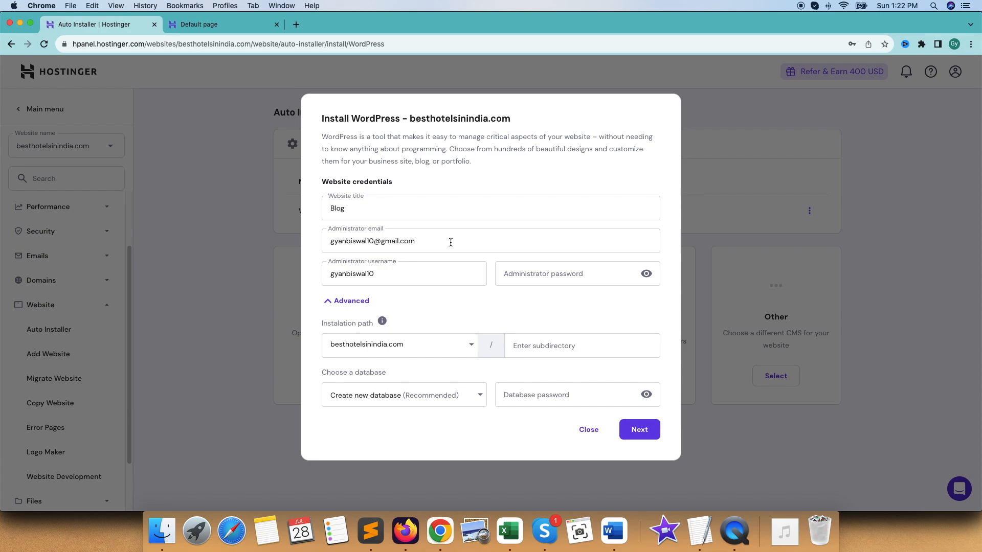
pyautogui.doubleClick(352, 275)
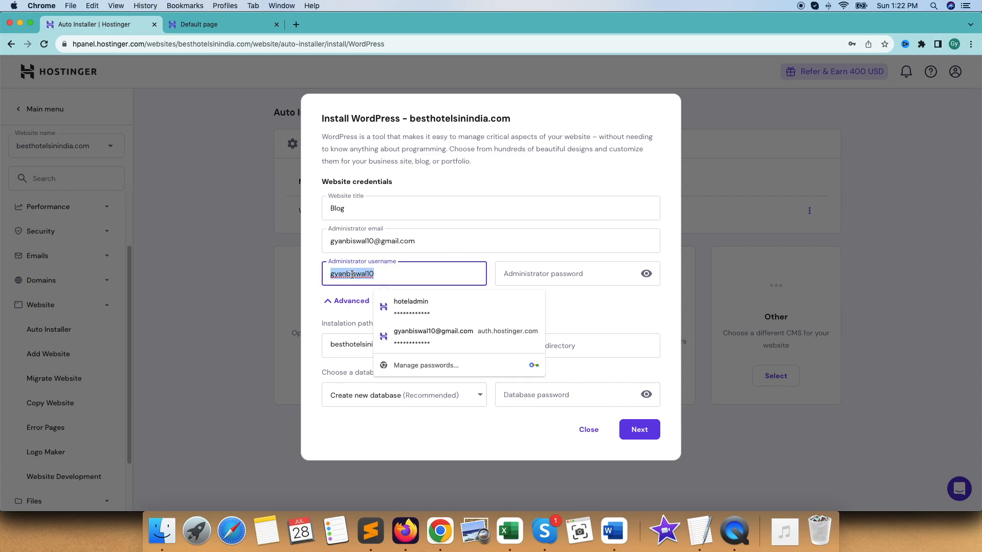
pyautogui.write('admin')
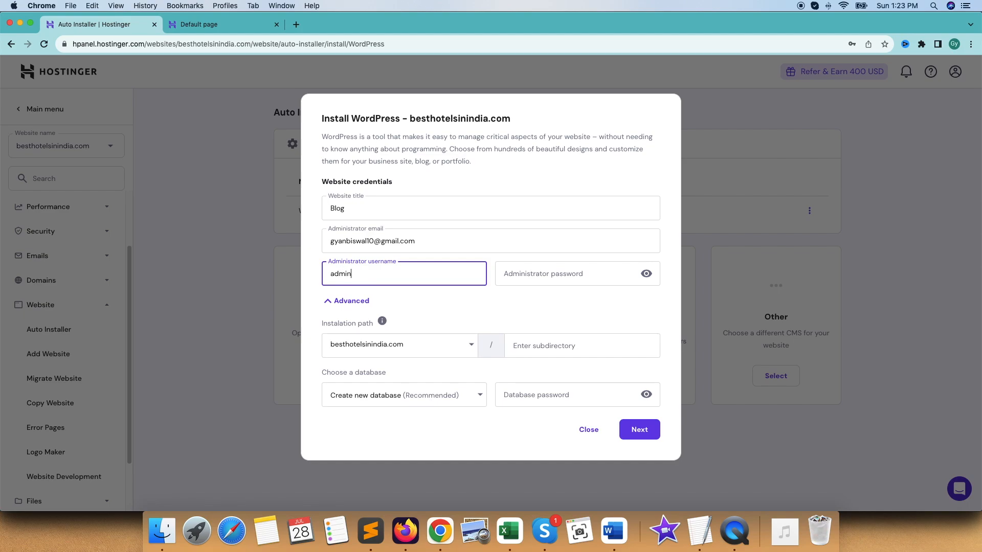
# Step: Enter the administrator password for the new WordPress site
pyautogui.click(520, 273)
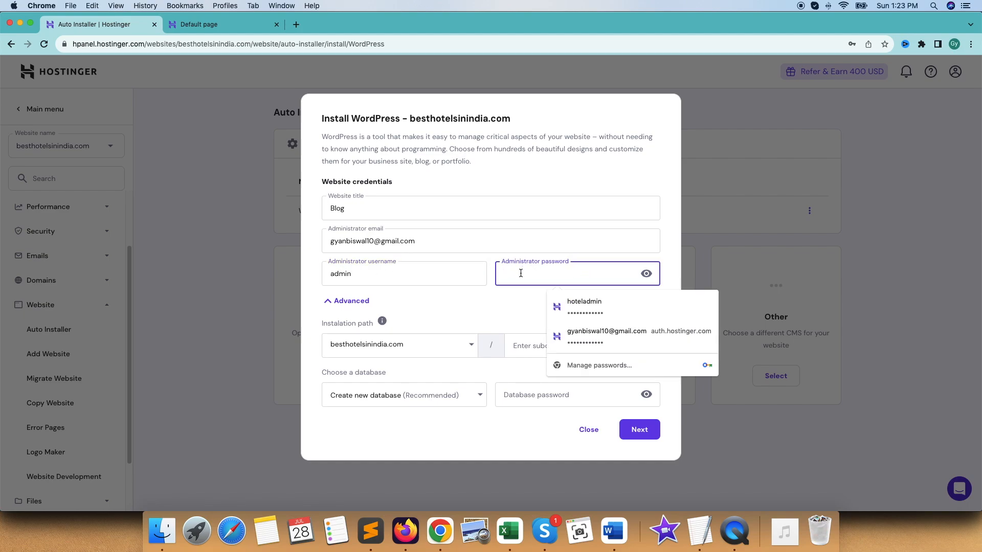
pyautogui.write('••')
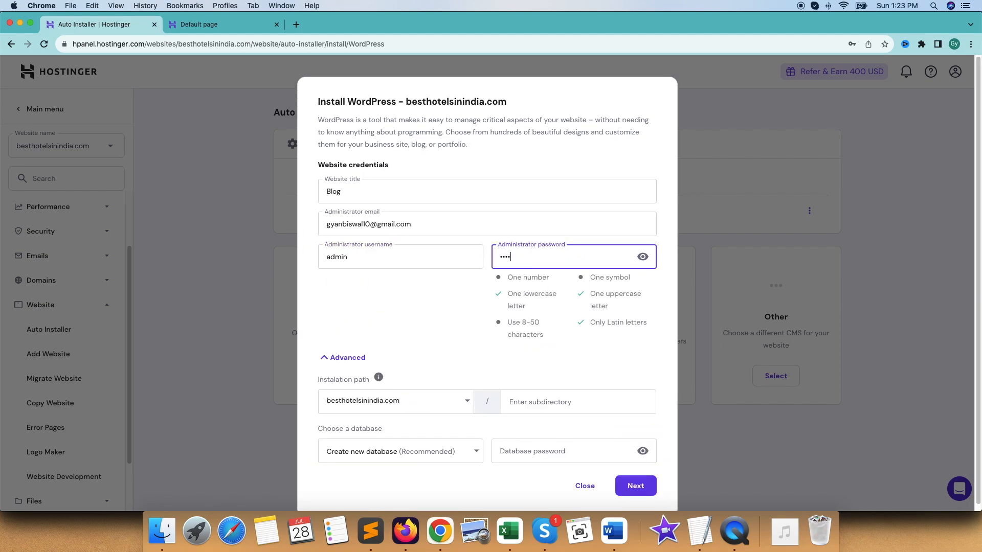
pyautogui.press('BackSpace')
pyautogui.press('BackSpace')
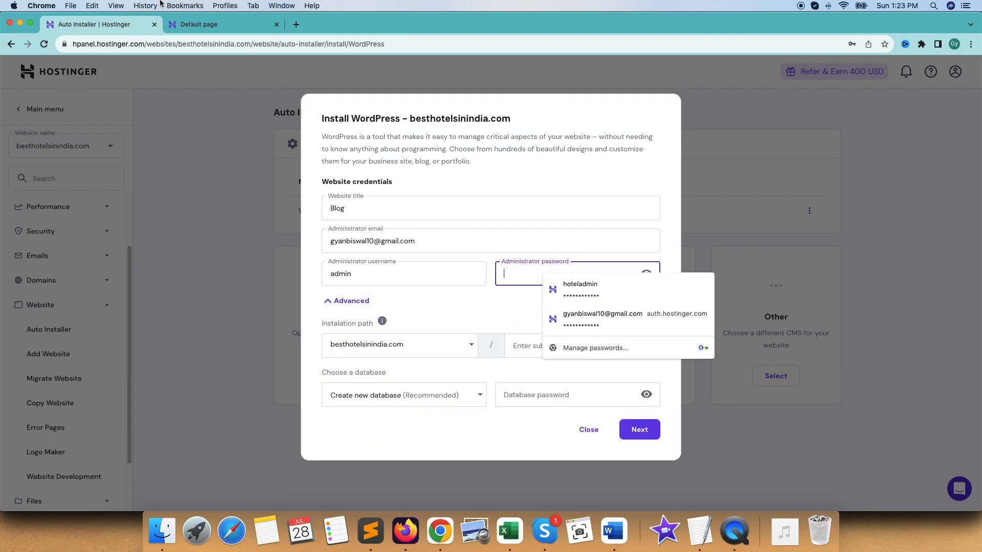
pyautogui.write('•••')
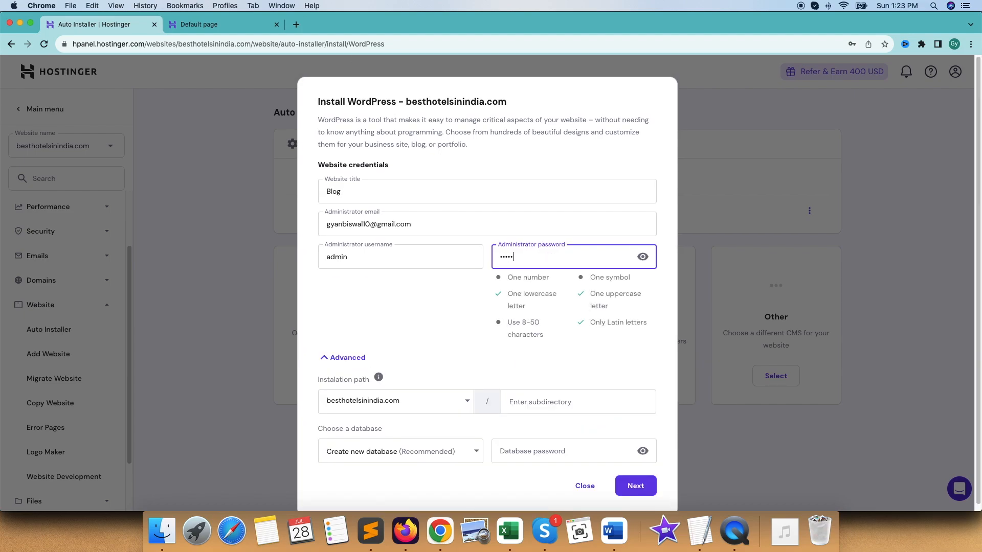
pyautogui.write('•••••')
pyautogui.click(387, 308)
# Step: Choose blog.besthotelsinindia.com as the installation path, install WordPress with the default version and update settings, and dismiss the browser's password-saving offer
pyautogui.scroll(-1, 407, 399)
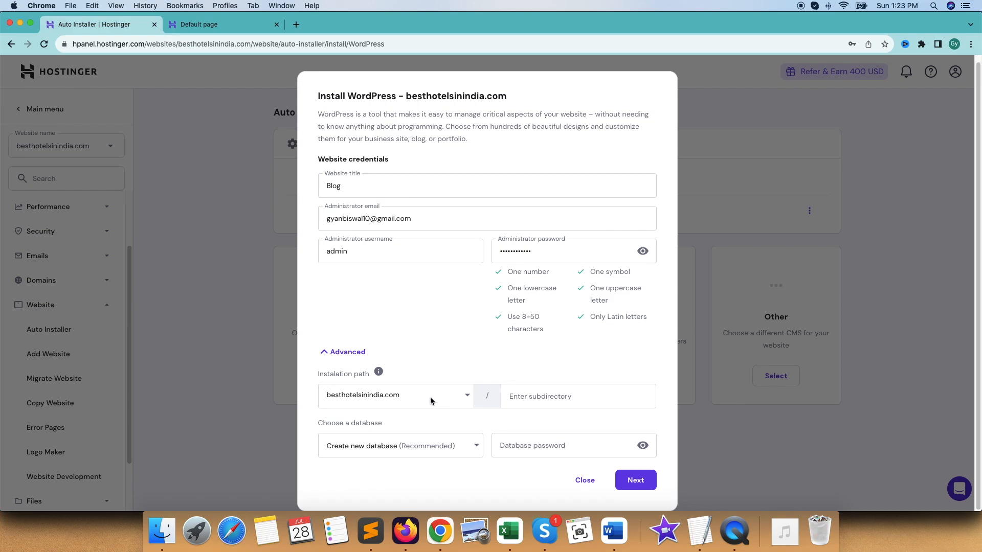
pyautogui.click(466, 398)
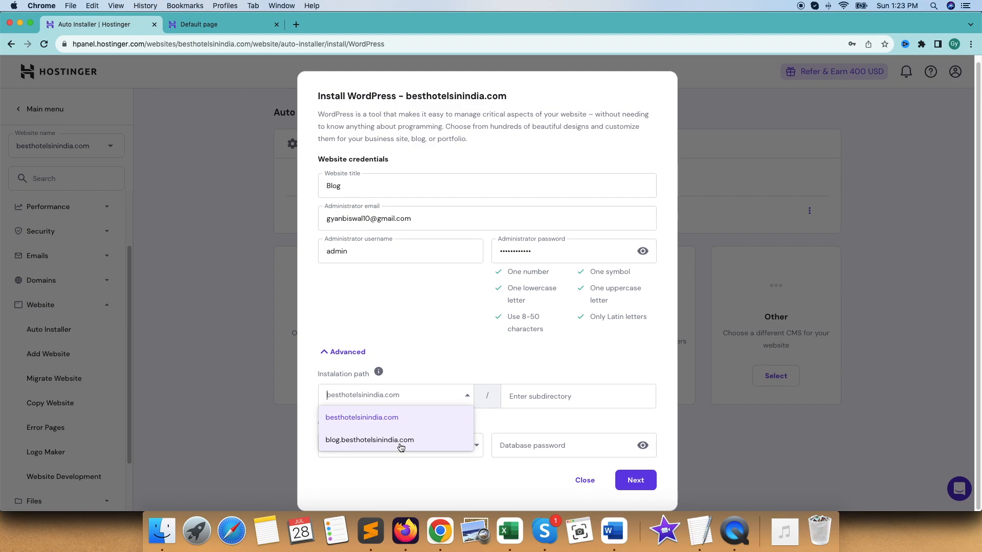
pyautogui.click(371, 440)
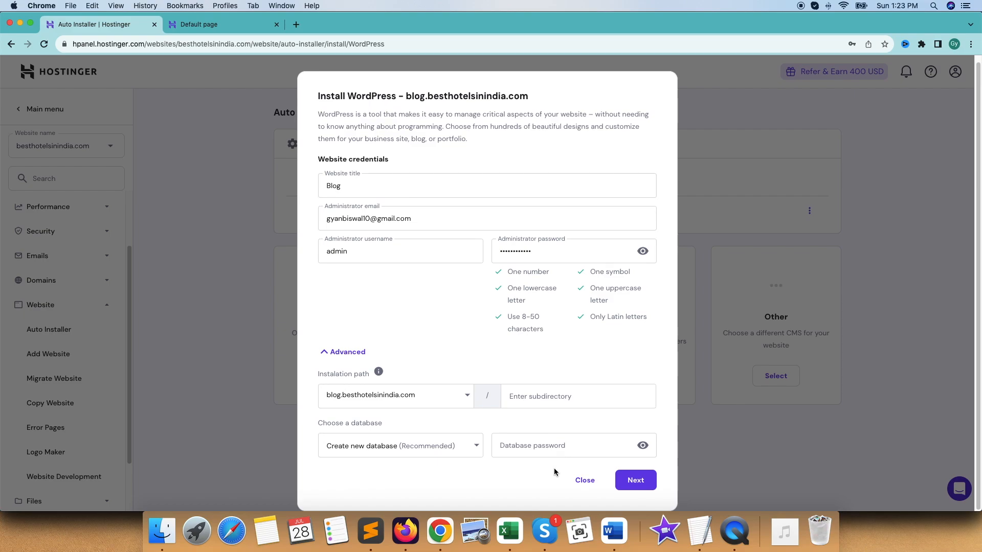
pyautogui.click(634, 484)
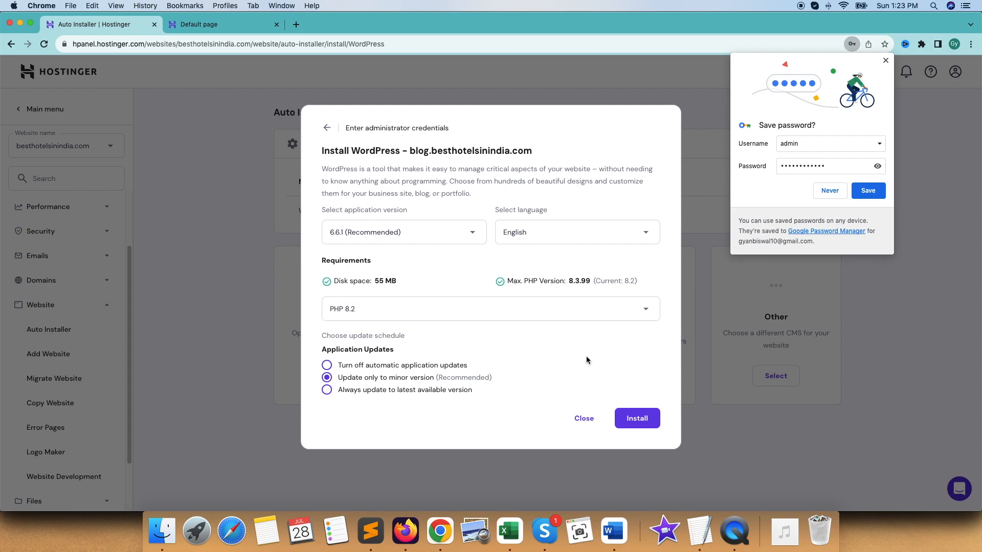
pyautogui.click(637, 419)
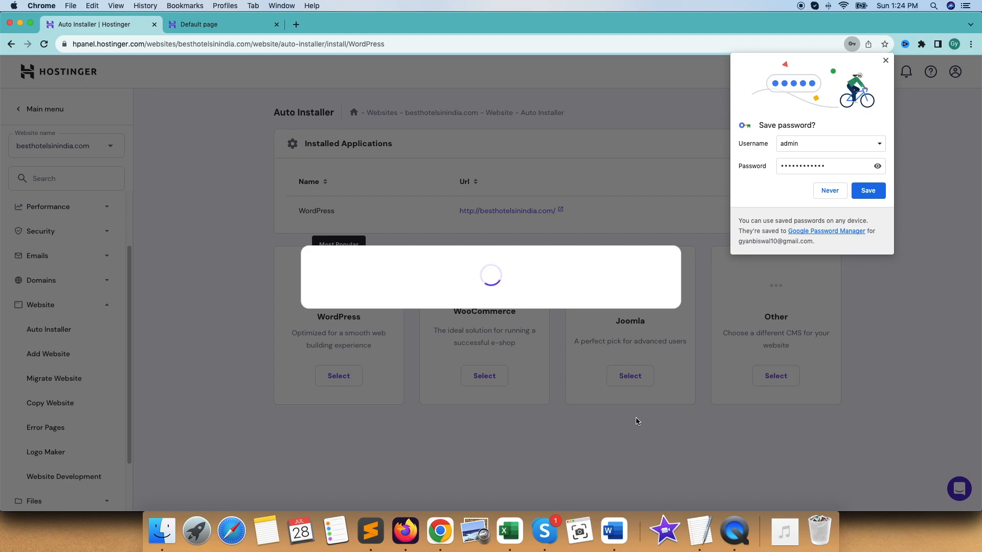
pyautogui.click(886, 60)
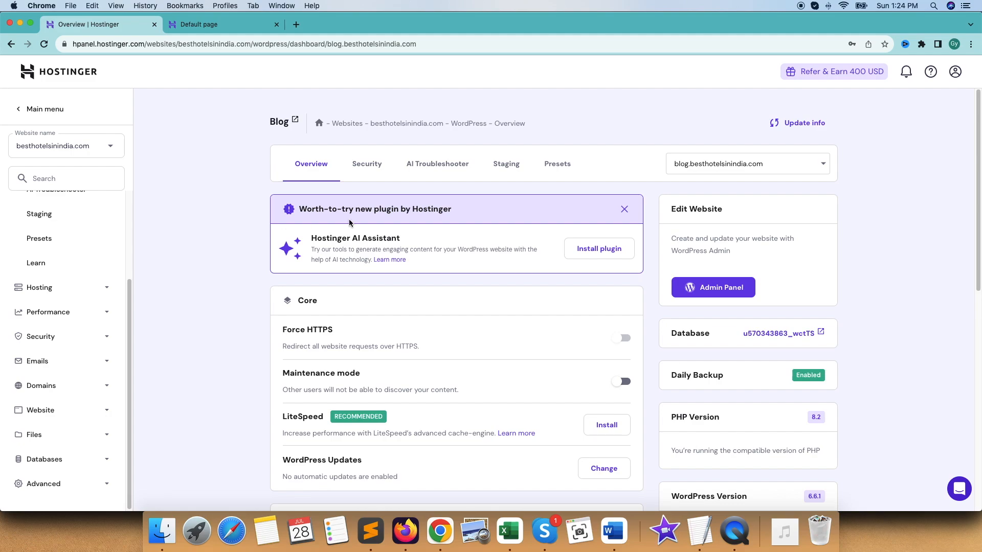
# Step: Look through the new site's WordPress overview and reload the blog.besthotelsinindia.com page to check the installation
pyautogui.scroll(-10, 483, 333)
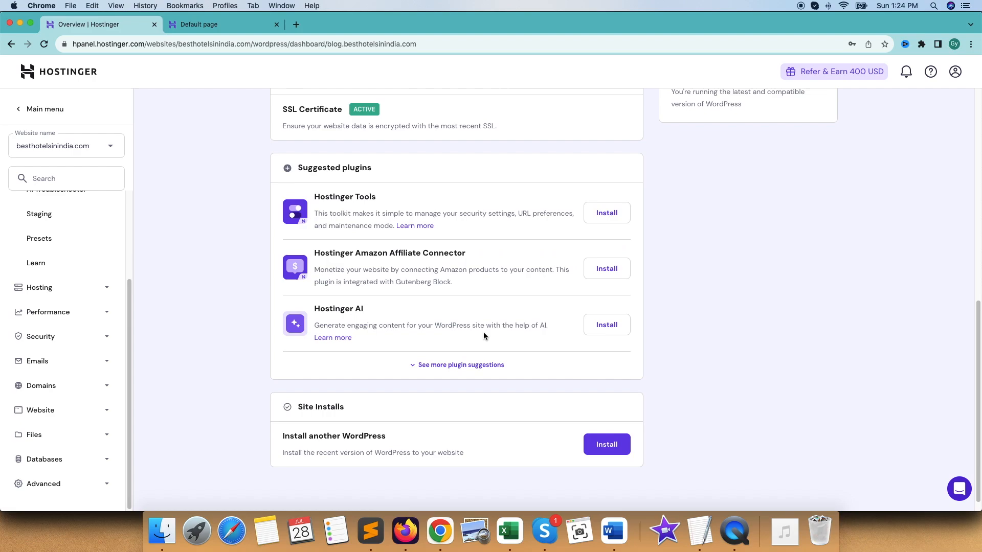
pyautogui.scroll(10, 483, 332)
pyautogui.click(221, 22)
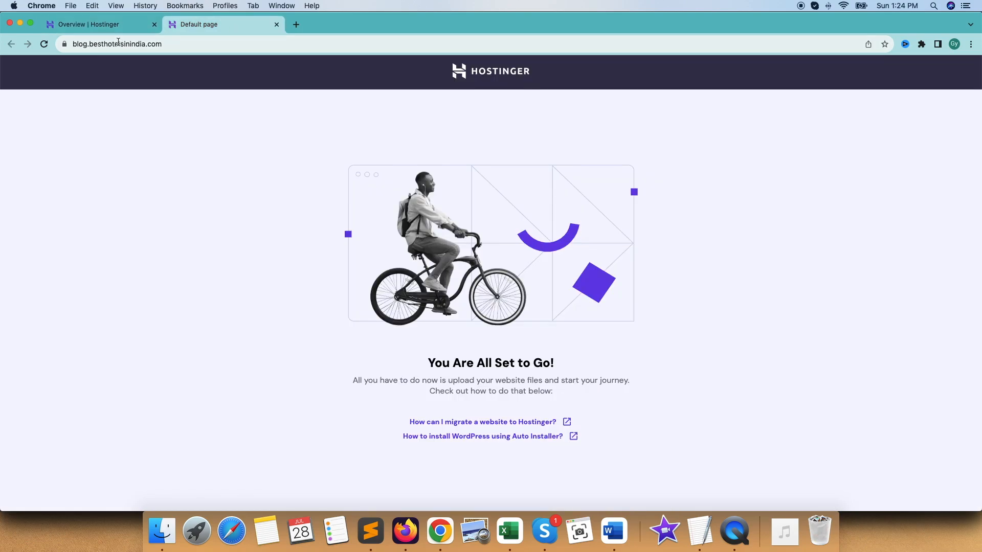
pyautogui.click(44, 44)
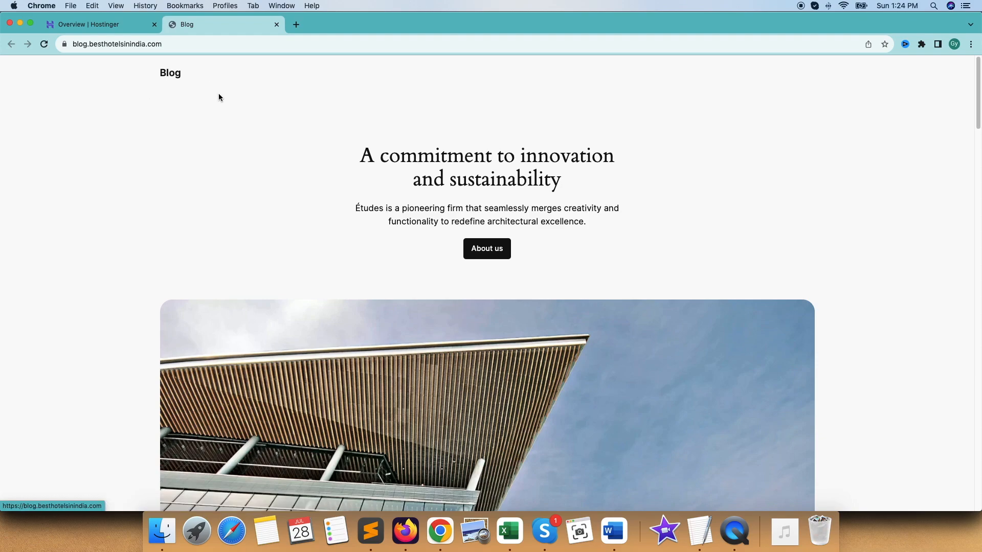
# Step: Open the WordPress admin panel for the blog.besthotelsinindia.com site from its hosting overview
pyautogui.click(127, 24)
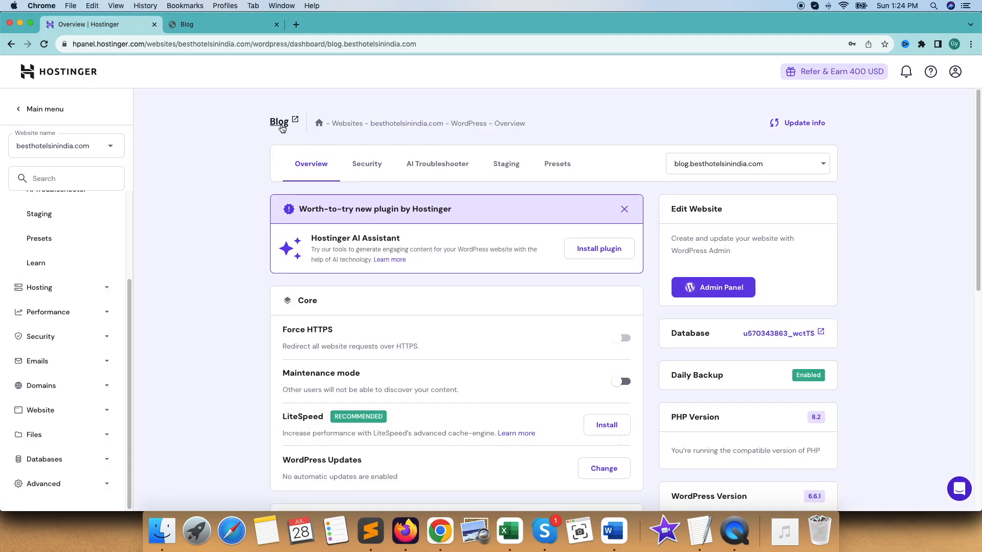
pyautogui.click(722, 289)
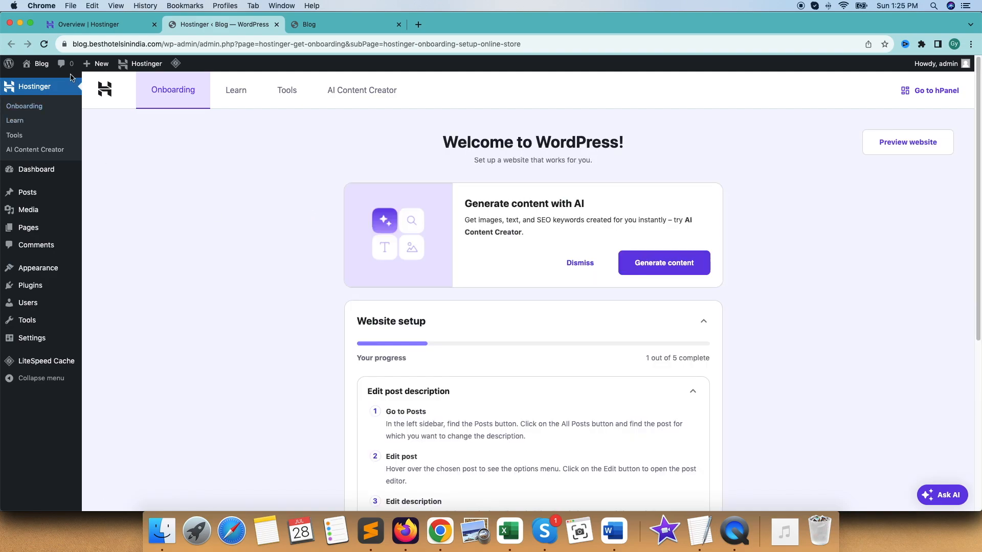
pyautogui.moveTo(43, 67)
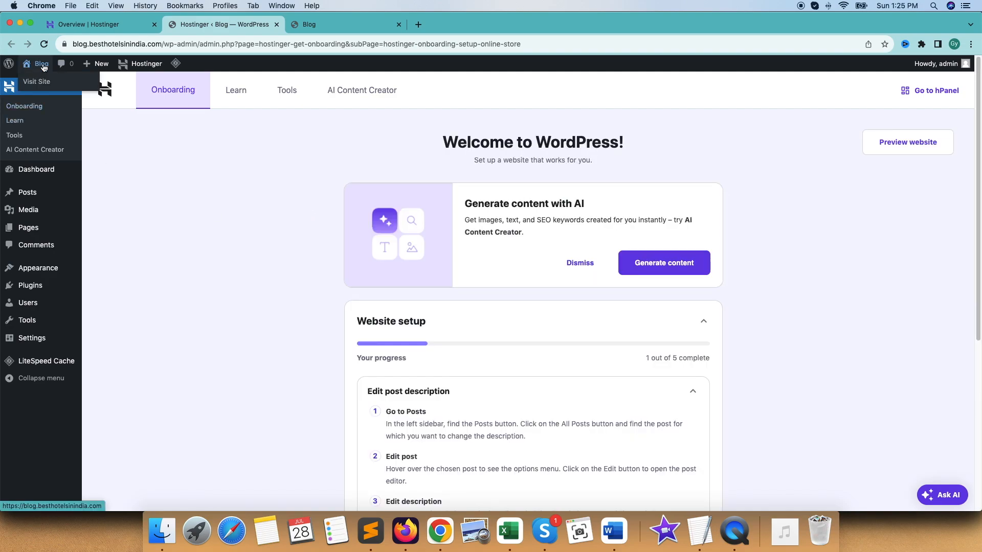